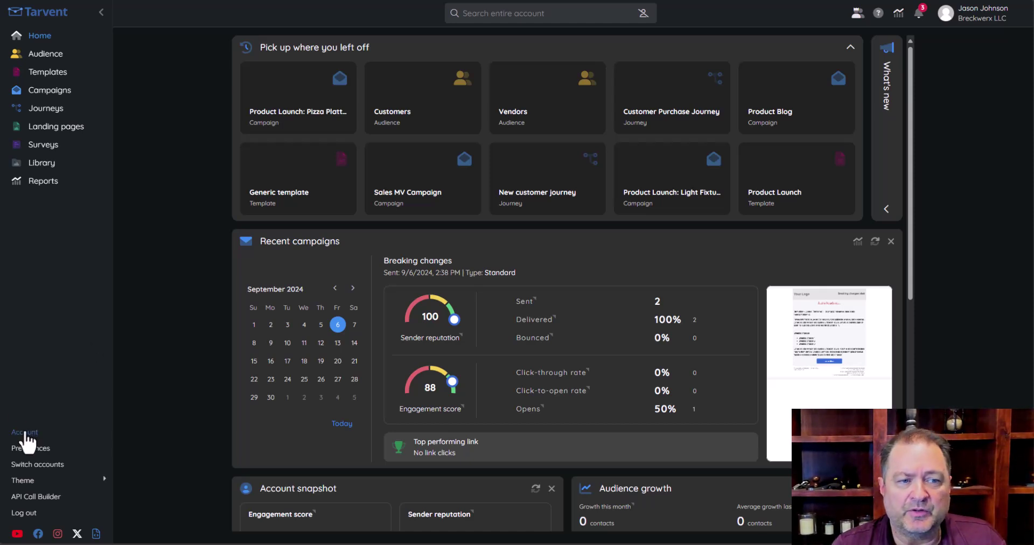
Open the Domains page in the account settings to view the configured sending domains.
{"action": "left_click", "coordinate": [29, 432]}
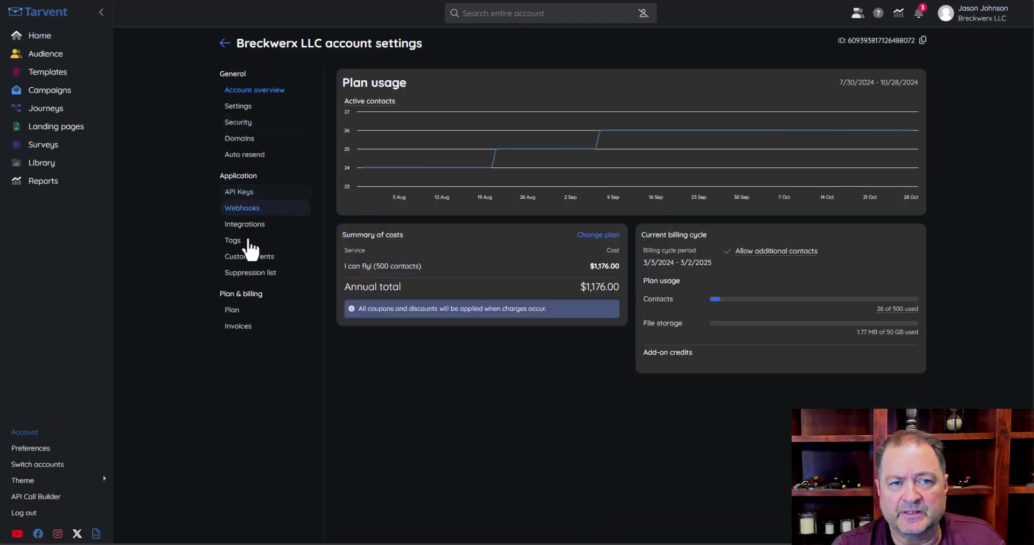
{"action": "left_click", "coordinate": [249, 141]}
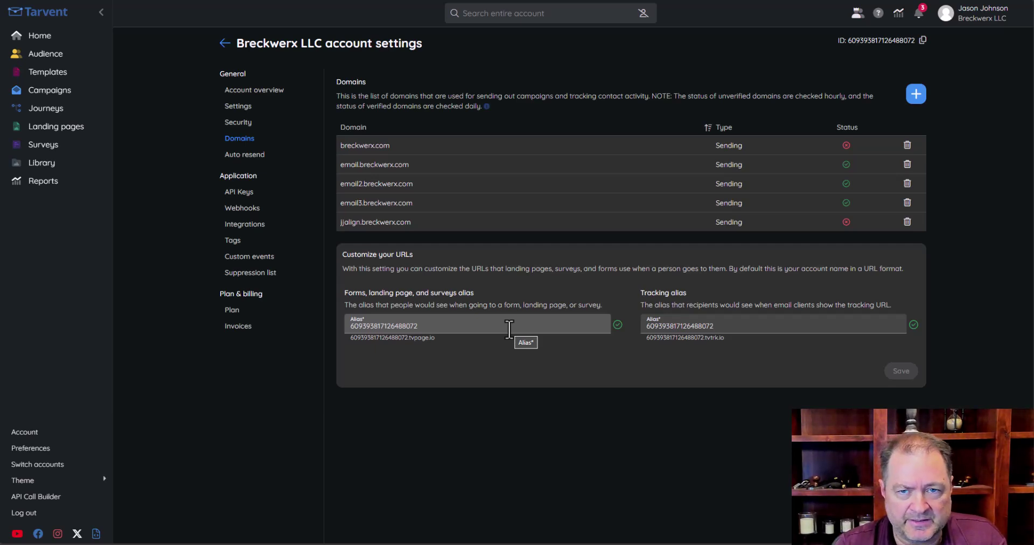
{"action": "left_click", "coordinate": [39, 36]}
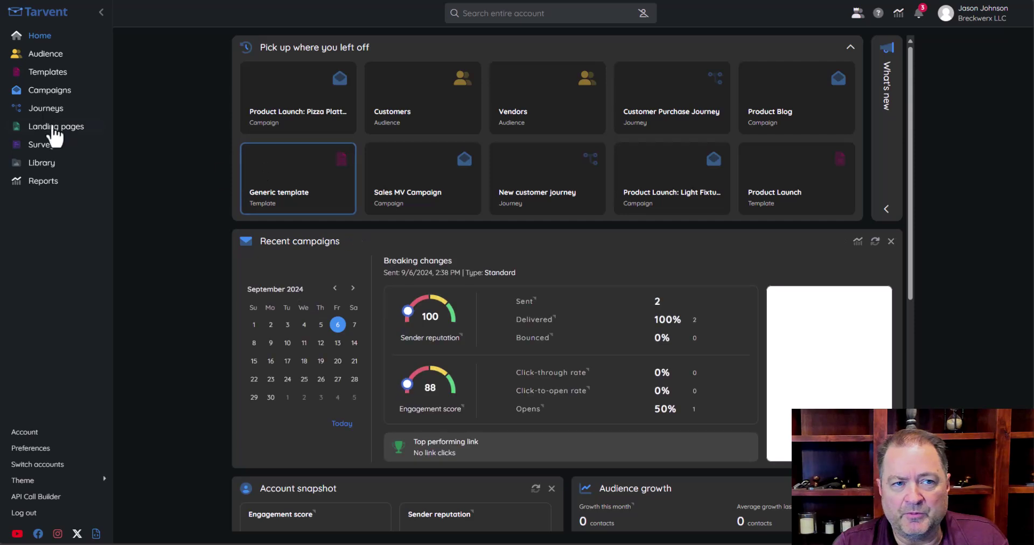
{"action": "left_click", "coordinate": [26, 433]}
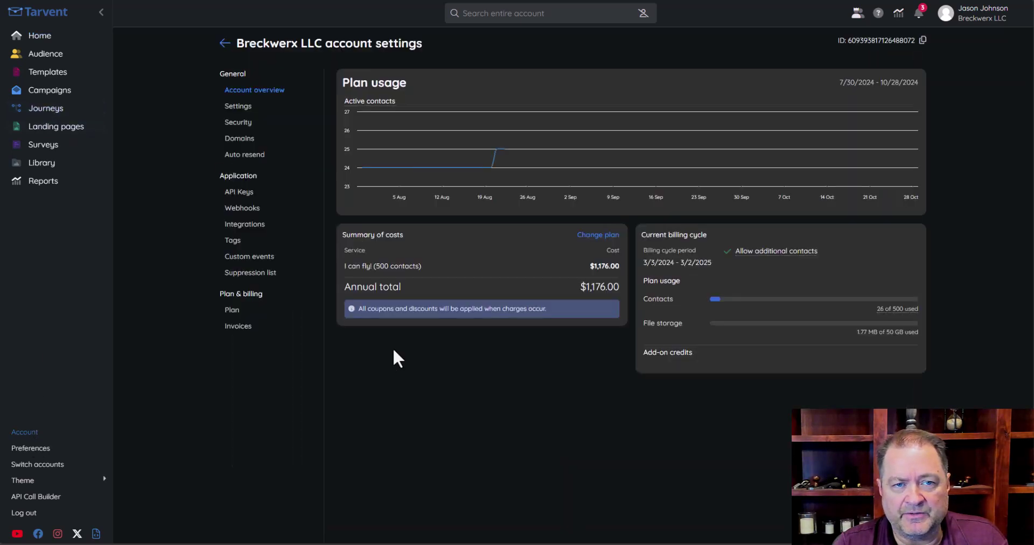
{"action": "left_click", "coordinate": [242, 140]}
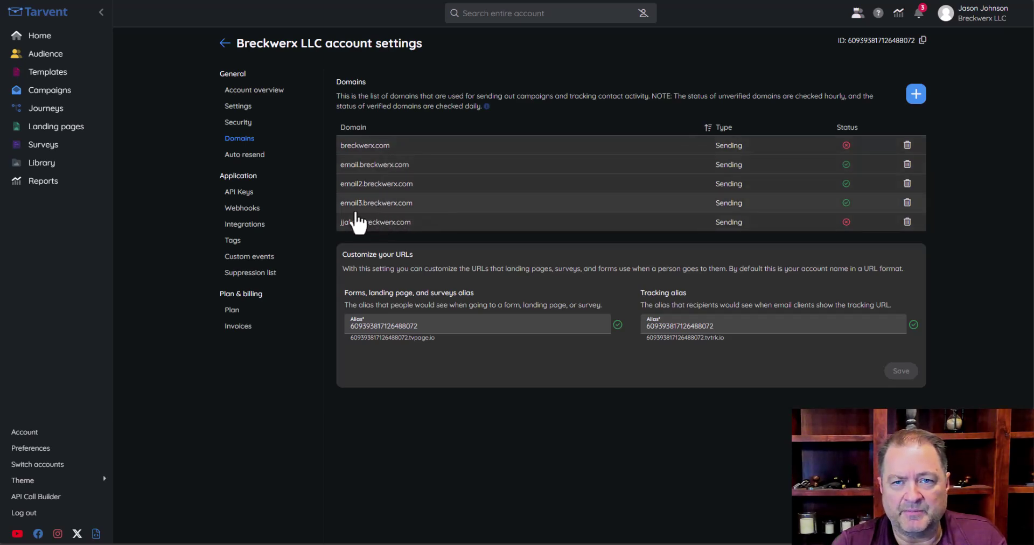
Begin adding a new domain of type Sending and enter breckwerx.com as its name.
{"action": "left_click", "coordinate": [919, 94]}
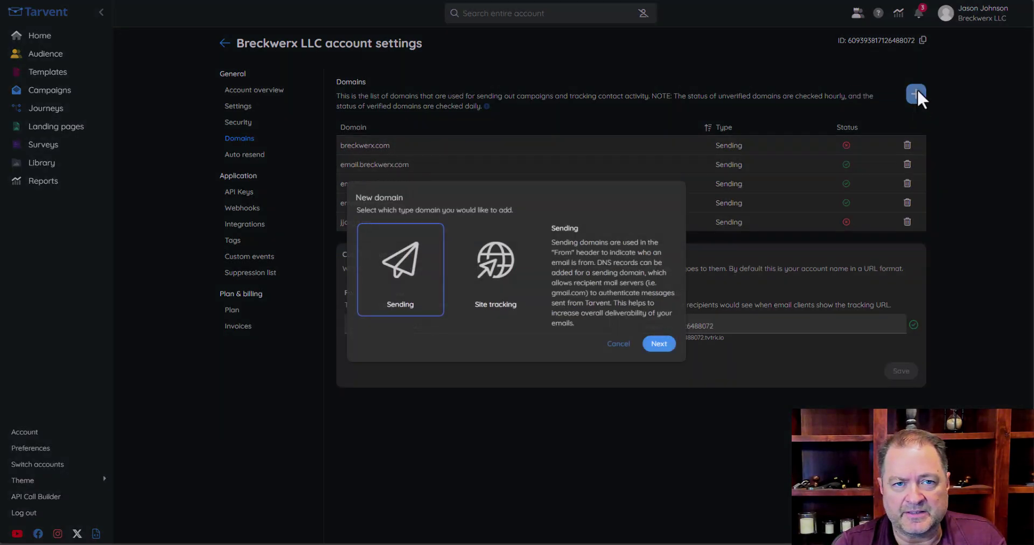
{"action": "left_click", "coordinate": [660, 344]}
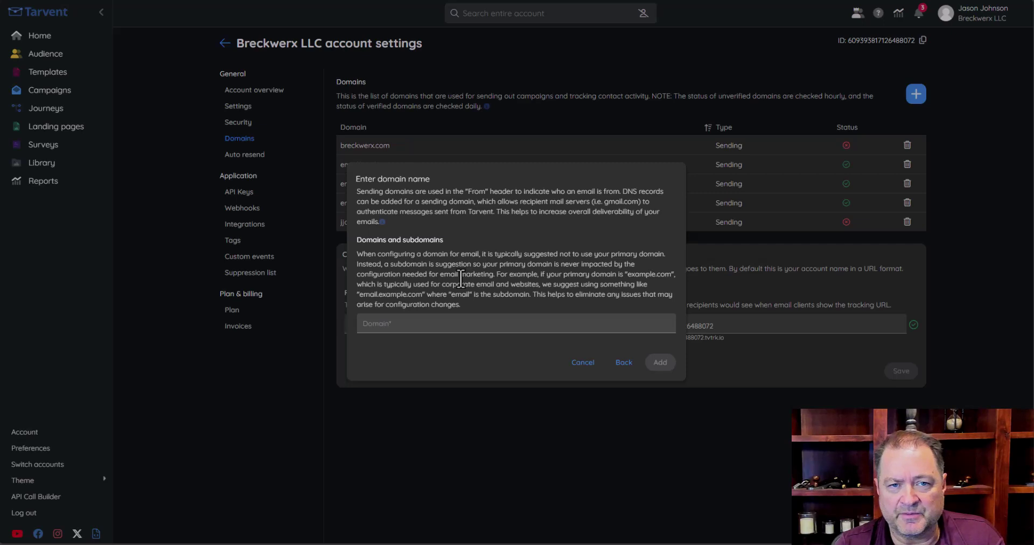
{"action": "left_click", "coordinate": [410, 322]}
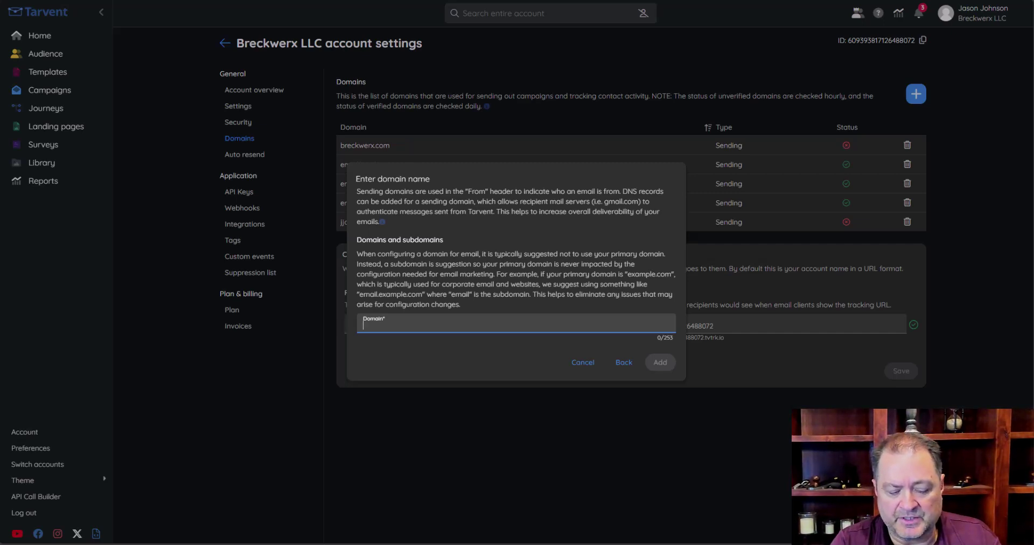
{"action": "type", "text": "brec"}
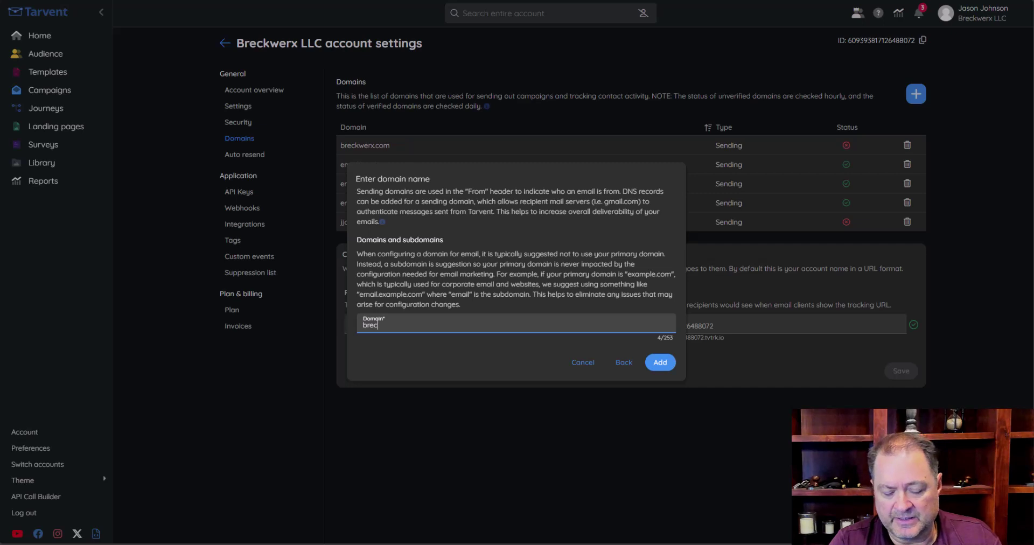
{"action": "key", "text": "BackSpace"}
{"action": "key", "text": "BackSpace"}
{"action": "key", "text": "BackSpace"}
{"action": "key", "text": "BackSpace"}
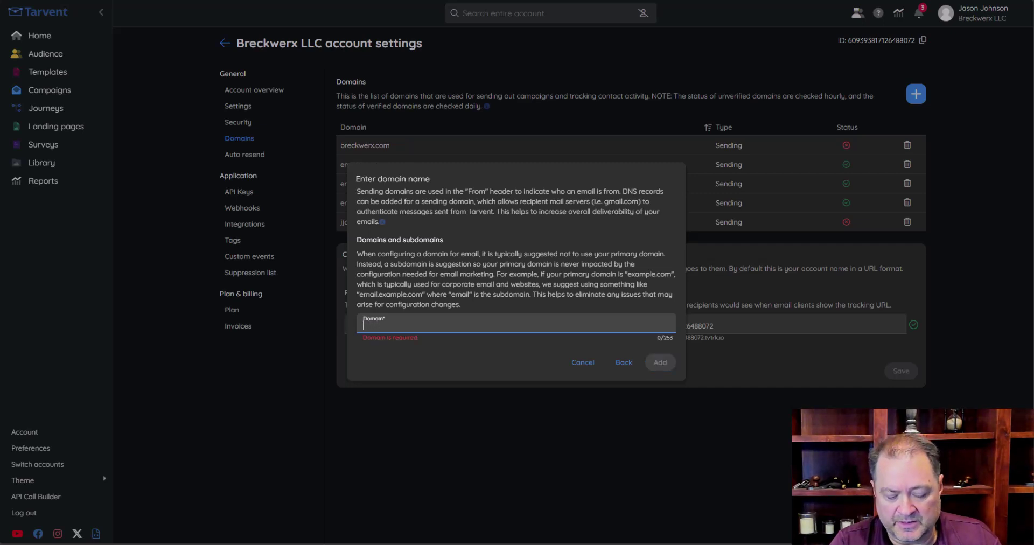
{"action": "type", "text": "breckwerx.com"}
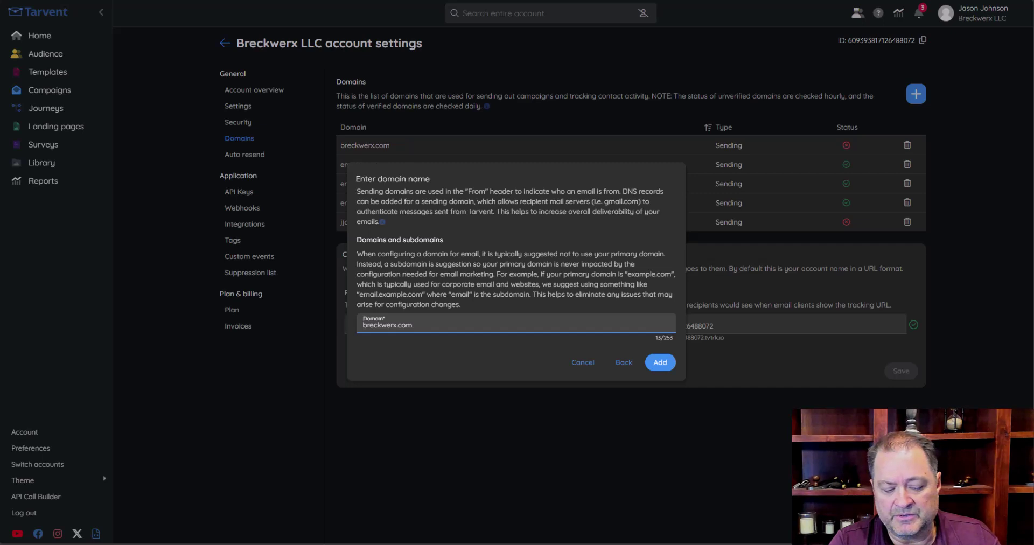
Try subdomain prefixes for the new domain, ending with the name news.breckwerx.com.
{"action": "left_click", "coordinate": [363, 325]}
{"action": "type", "text": "updates."}
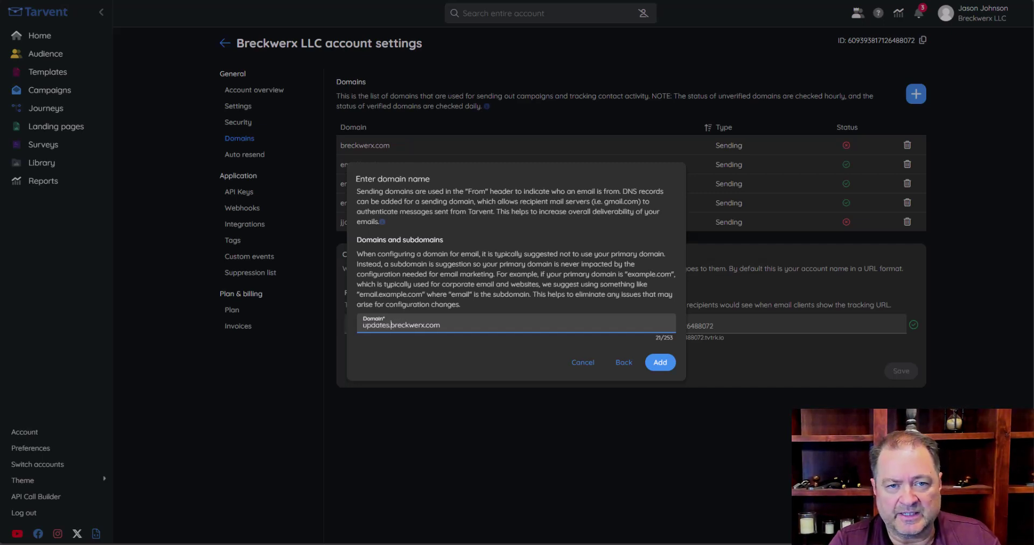
{"action": "key", "text": "BackSpace"}
{"action": "key", "text": "BackSpace"}
{"action": "key", "text": "BackSpace"}
{"action": "key", "text": "BackSpace"}
{"action": "key", "text": "BackSpace"}
{"action": "key", "text": "BackSpace"}
{"action": "key", "text": "BackSpace"}
{"action": "key", "text": "BackSpace"}
{"action": "type", "text": "new."}
{"action": "left_click", "coordinate": [379, 325]}
{"action": "type", "text": "s"}
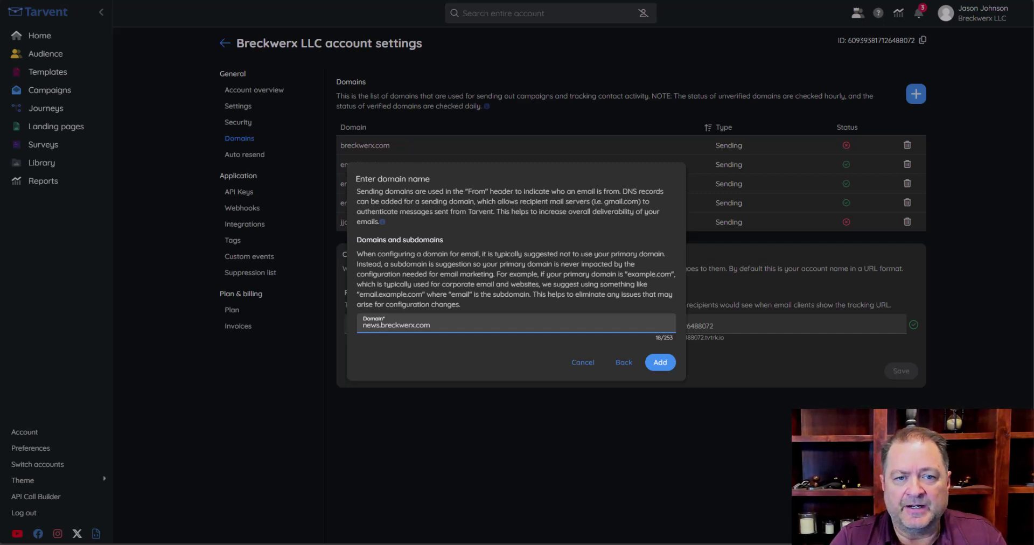
Highlight the subdomain part of news.breckwerx.com and discard the new sending domain without adding it.
{"action": "key", "text": "shift+Left"}
{"action": "key", "text": "shift+Left"}
{"action": "key", "text": "shift+Left"}
{"action": "key", "text": "shift+Left"}
{"action": "key", "text": "Right"}
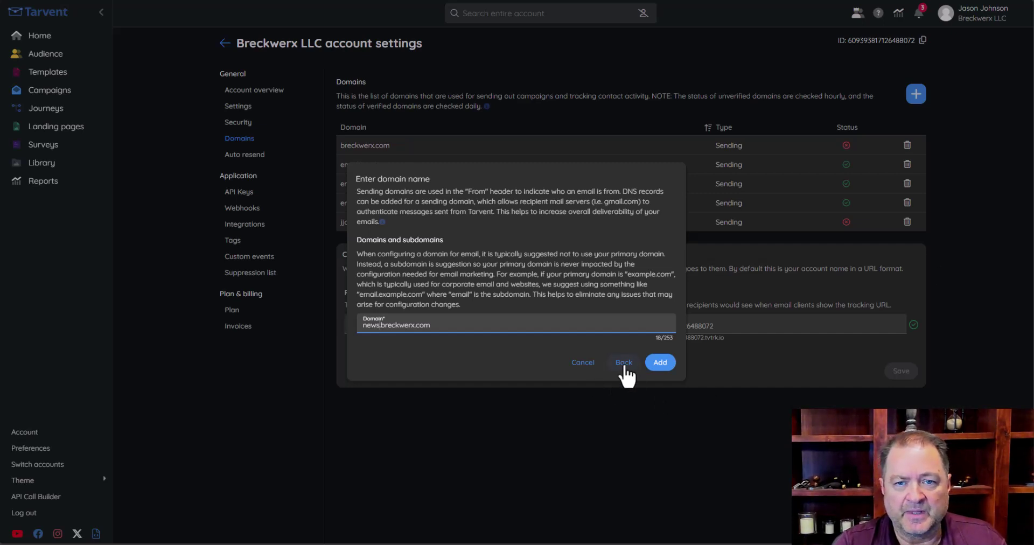
{"action": "left_click", "coordinate": [582, 362]}
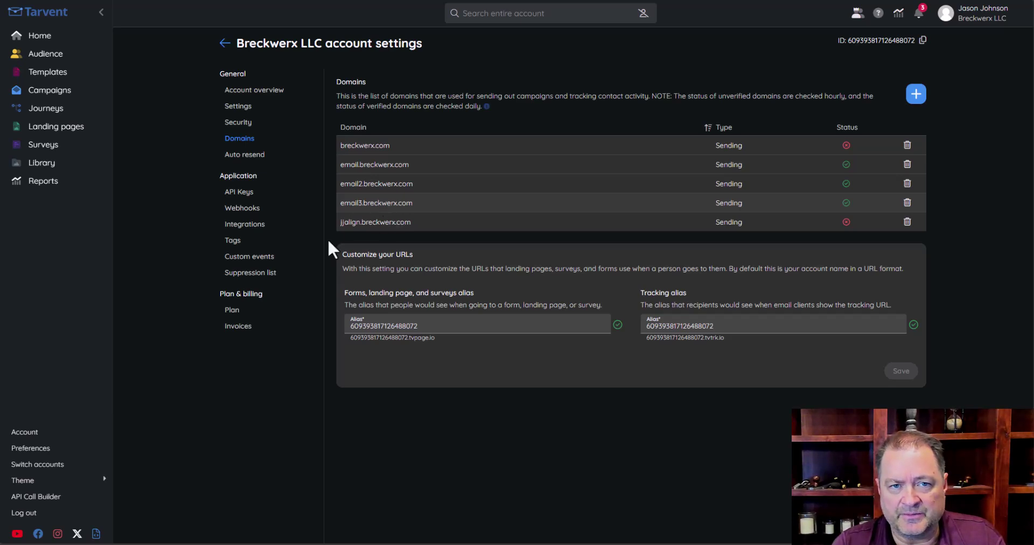
Examine the DKIM and DMARC records in the details of the email3.breckwerx.com domain.
{"action": "left_click", "coordinate": [387, 209]}
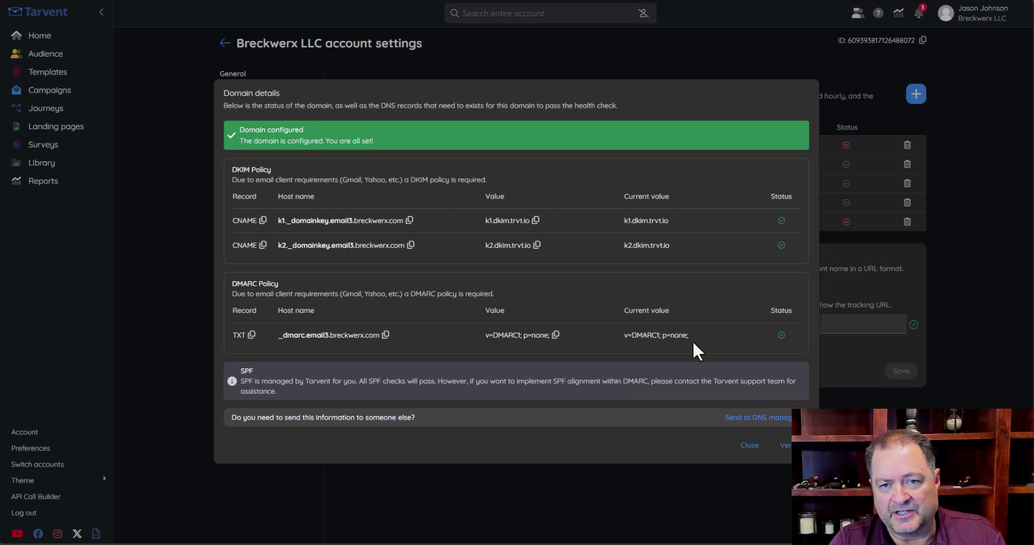
{"action": "left_click_drag", "start_coordinate": [662, 335], "coordinate": [667, 336]}
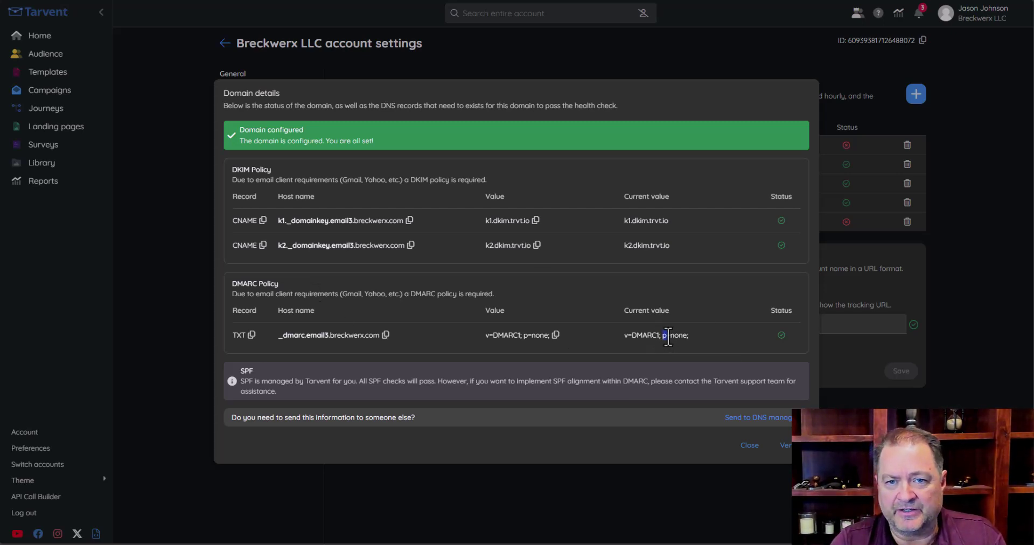
{"action": "left_click", "coordinate": [581, 315]}
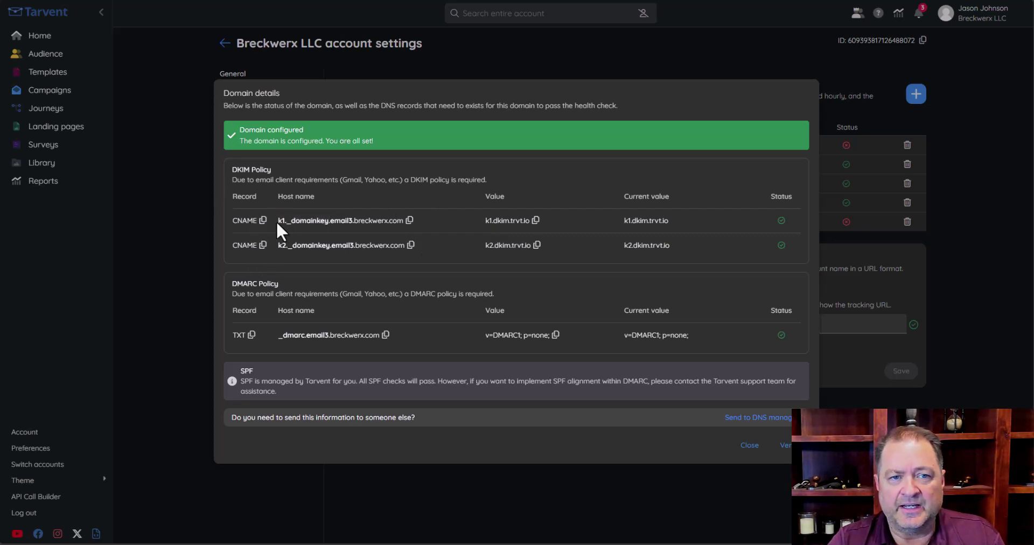
{"action": "left_click_drag", "start_coordinate": [277, 221], "coordinate": [353, 222]}
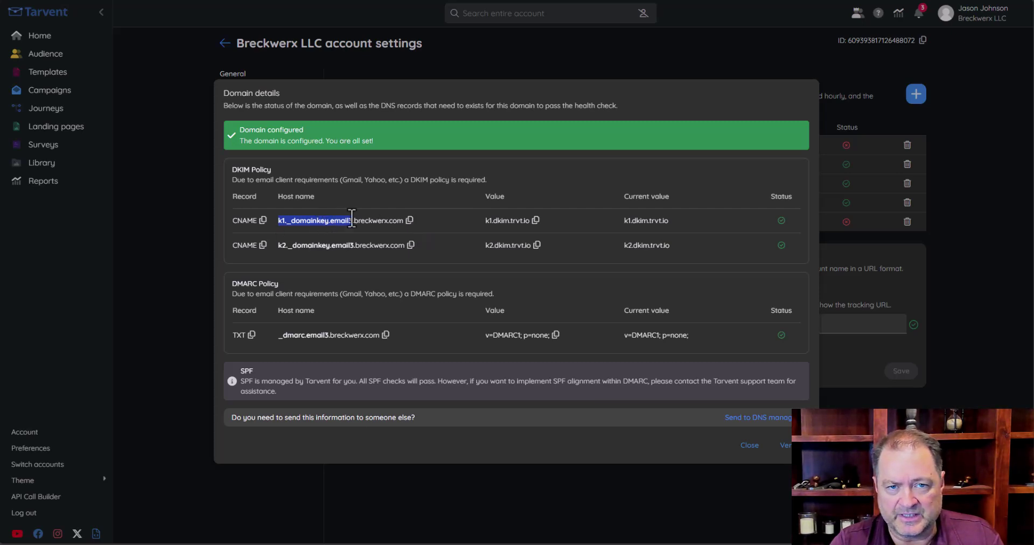
{"action": "left_click", "coordinate": [393, 197]}
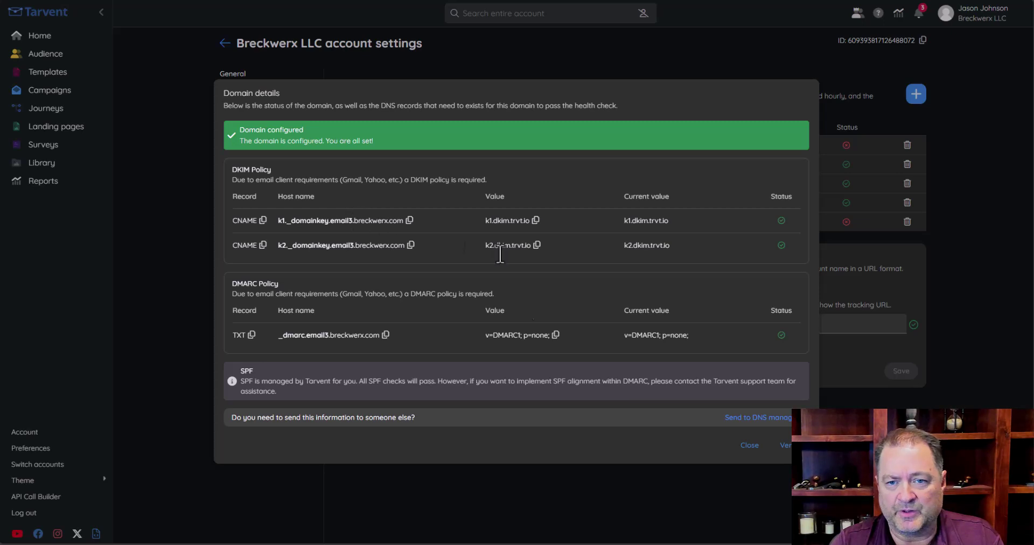
{"action": "left_click", "coordinate": [748, 446]}
Open the From & Subject settings of the "Product Launch: Pizza Platter!" campaign and compare the Outlook and Gmail inbox previews.
{"action": "left_click", "coordinate": [48, 90]}
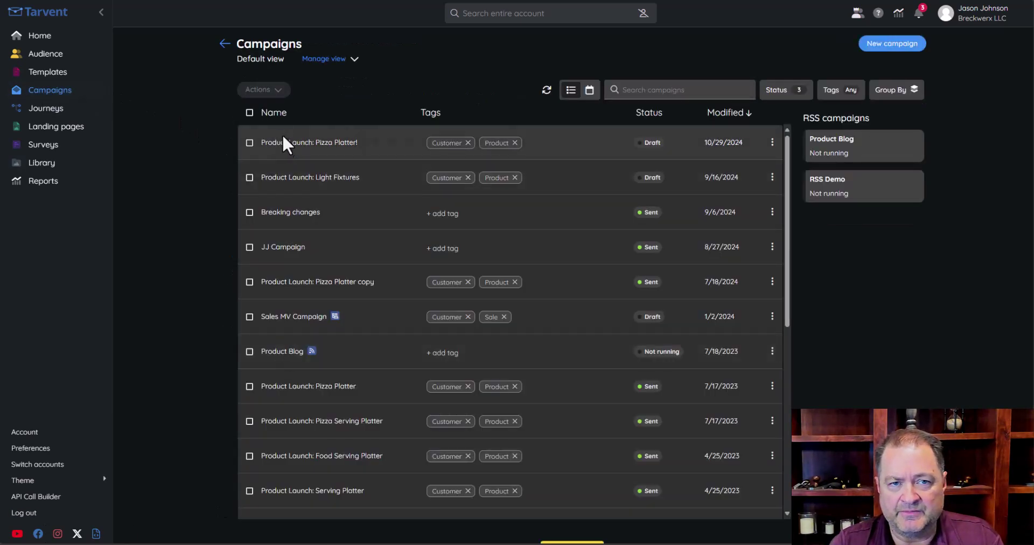
{"action": "left_click", "coordinate": [284, 143]}
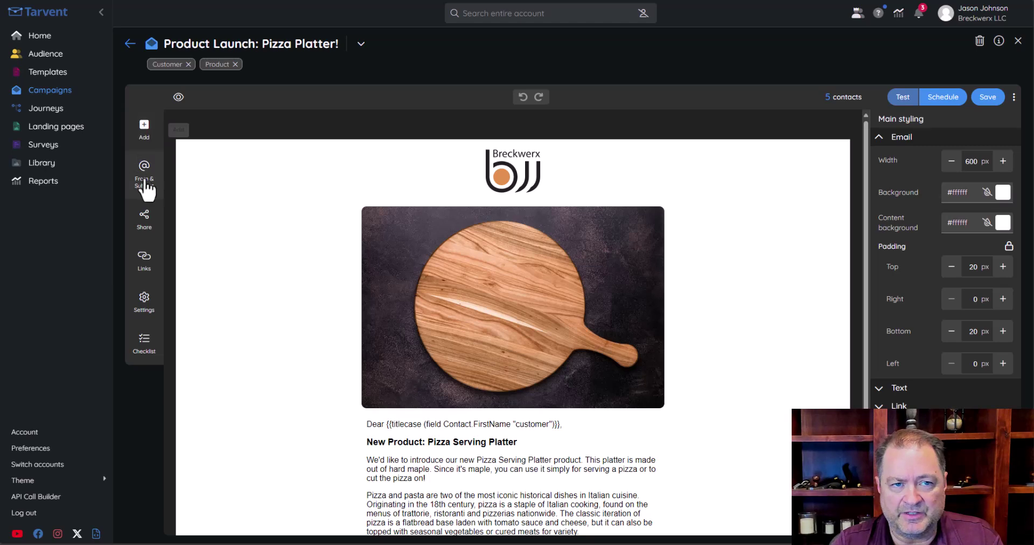
{"action": "left_click", "coordinate": [145, 175]}
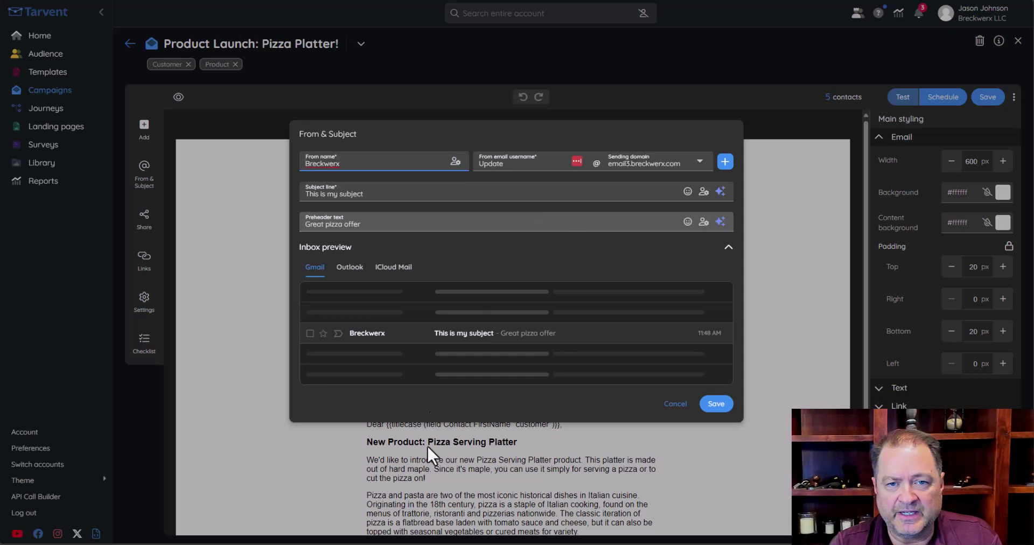
{"action": "left_click", "coordinate": [361, 260]}
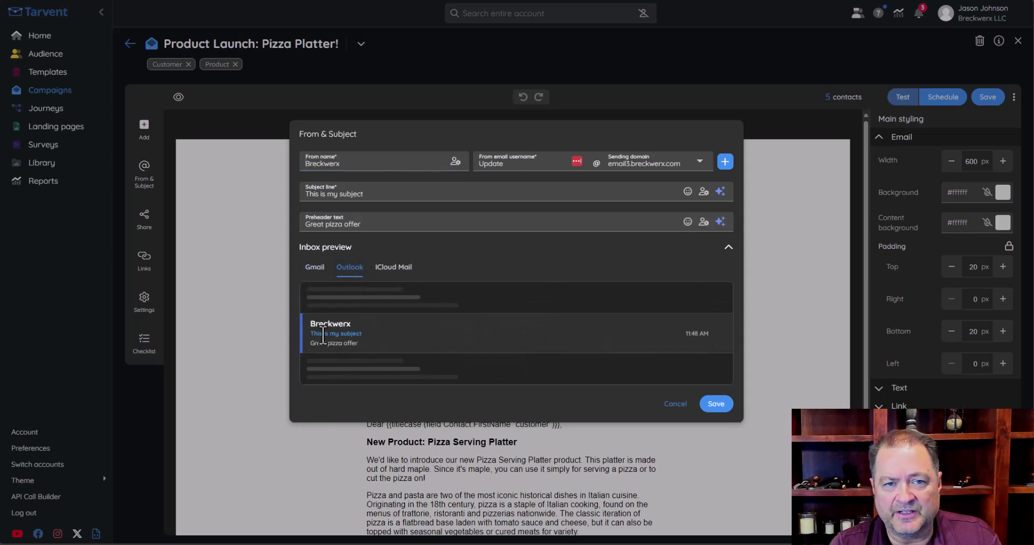
{"action": "left_click", "coordinate": [315, 269]}
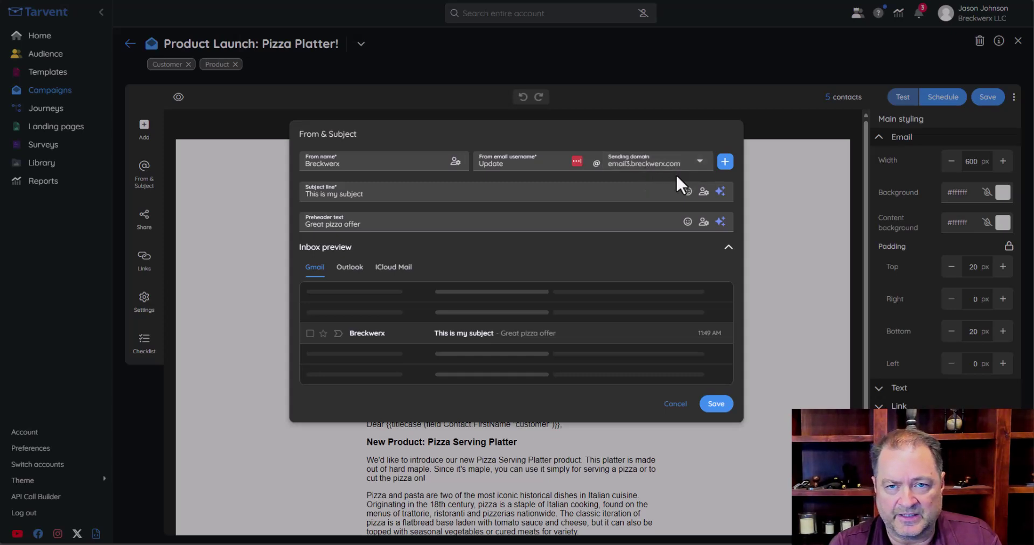
Try breckwerx.com as the campaign's sending domain, switch back to email3.breckwerx.com and discard the From & Subject changes.
{"action": "left_click", "coordinate": [698, 164]}
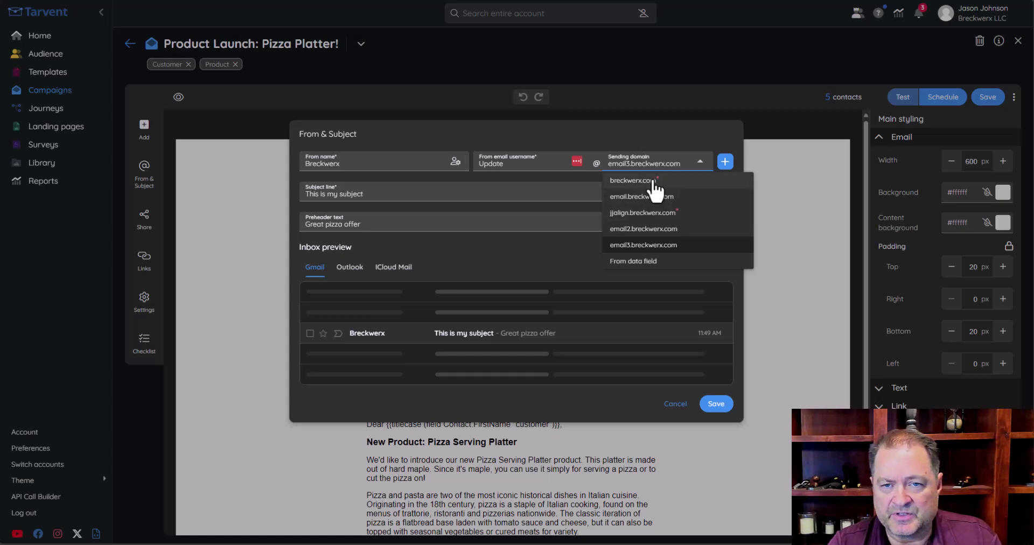
{"action": "left_click", "coordinate": [650, 181]}
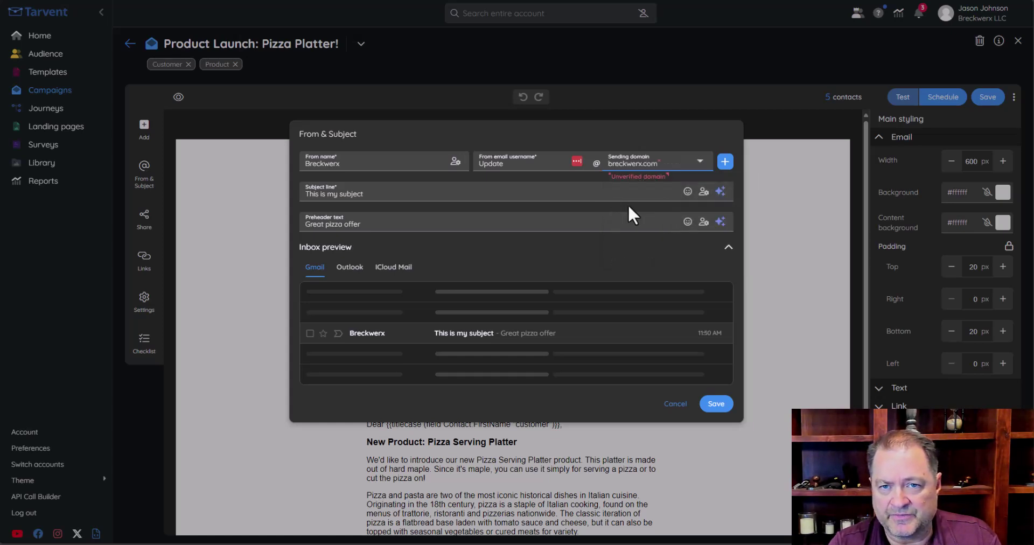
{"action": "left_click", "coordinate": [665, 166]}
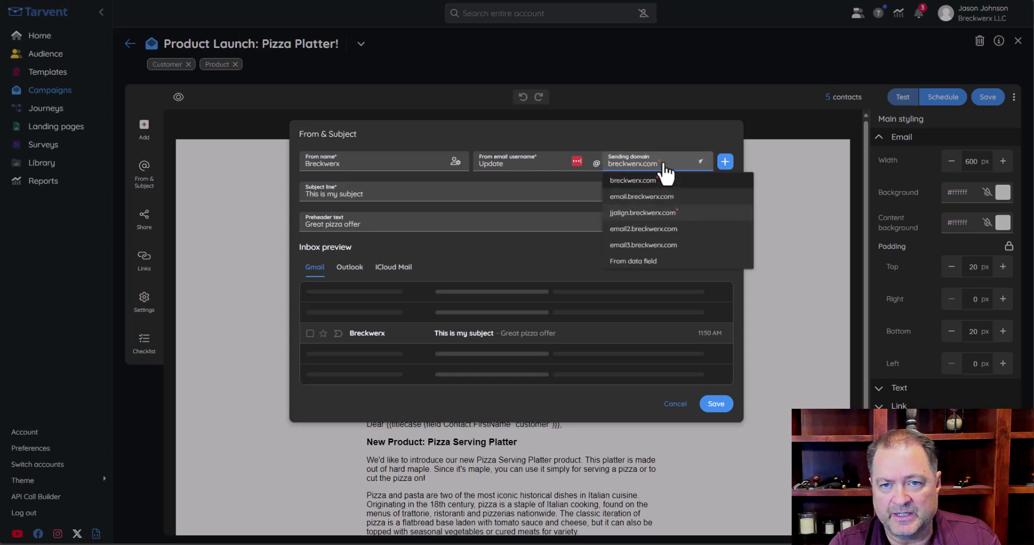
{"action": "left_click", "coordinate": [641, 245]}
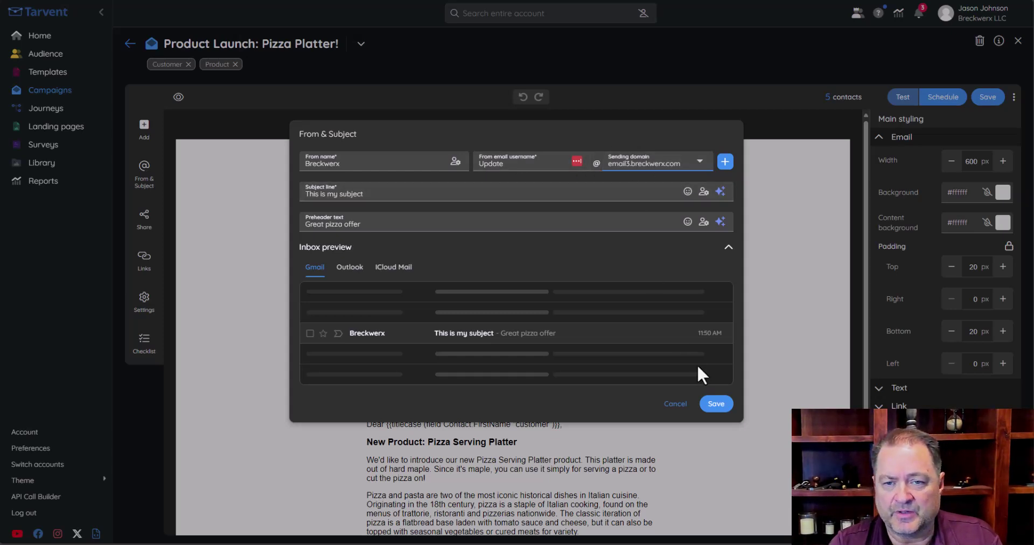
{"action": "left_click", "coordinate": [679, 407]}
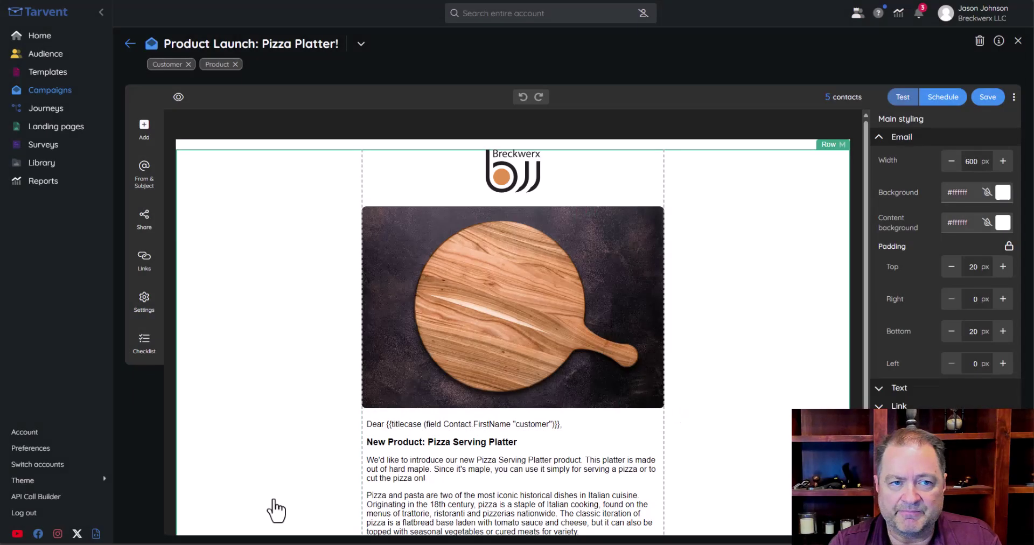
Try the "Reply directly to" and "Track reply emails and forward to" options in the campaign settings, then discard the changes.
{"action": "left_click", "coordinate": [145, 301]}
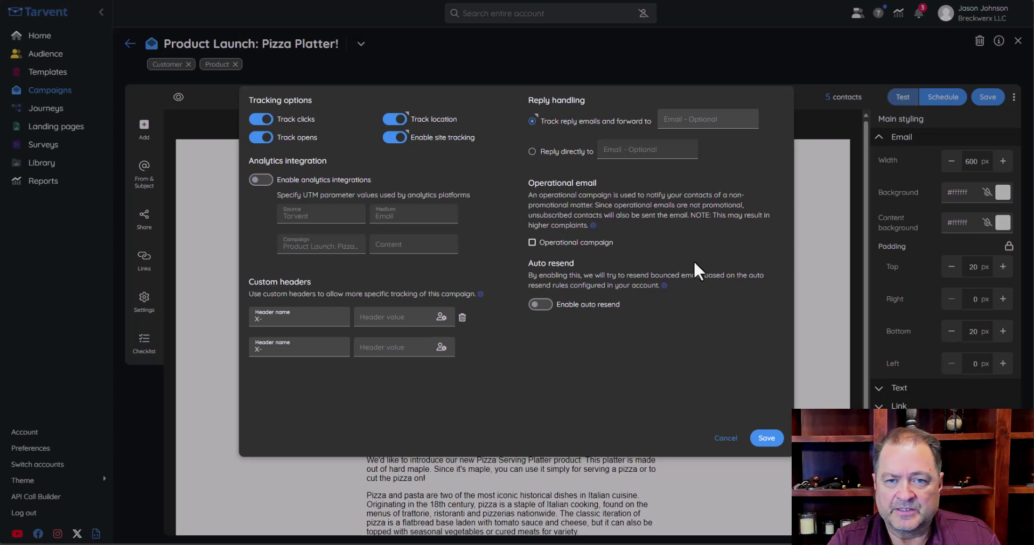
{"action": "left_click", "coordinate": [532, 152]}
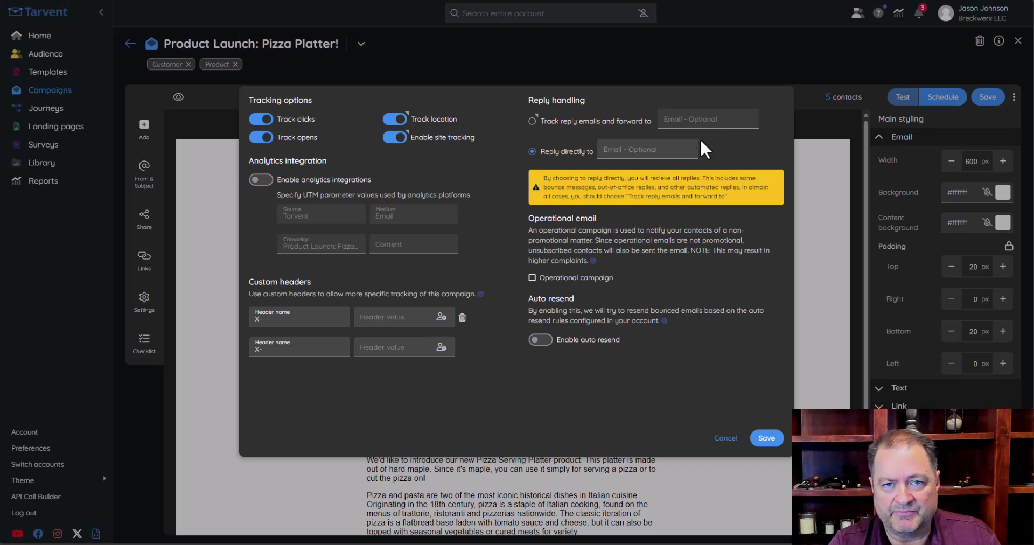
{"action": "left_click", "coordinate": [532, 121]}
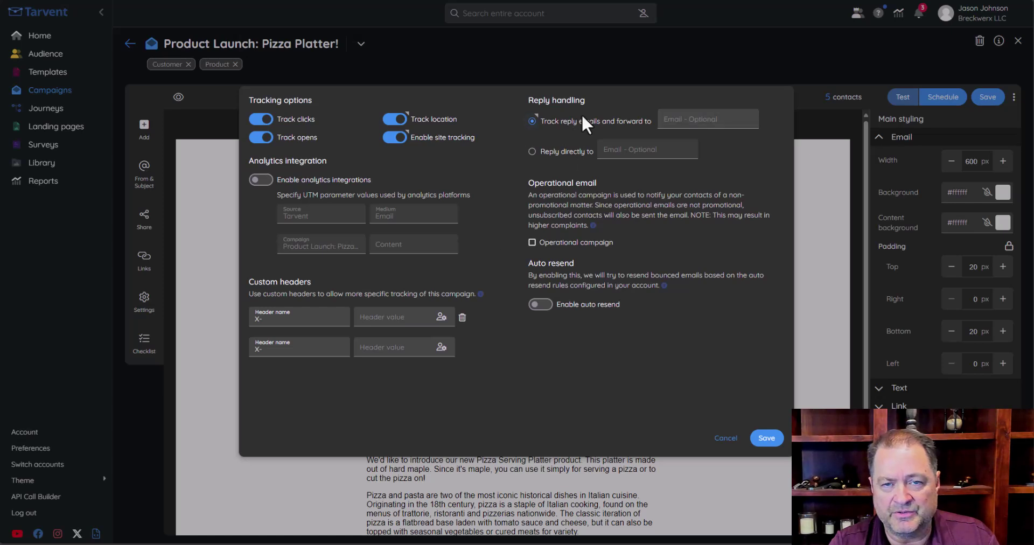
{"action": "left_click", "coordinate": [531, 152]}
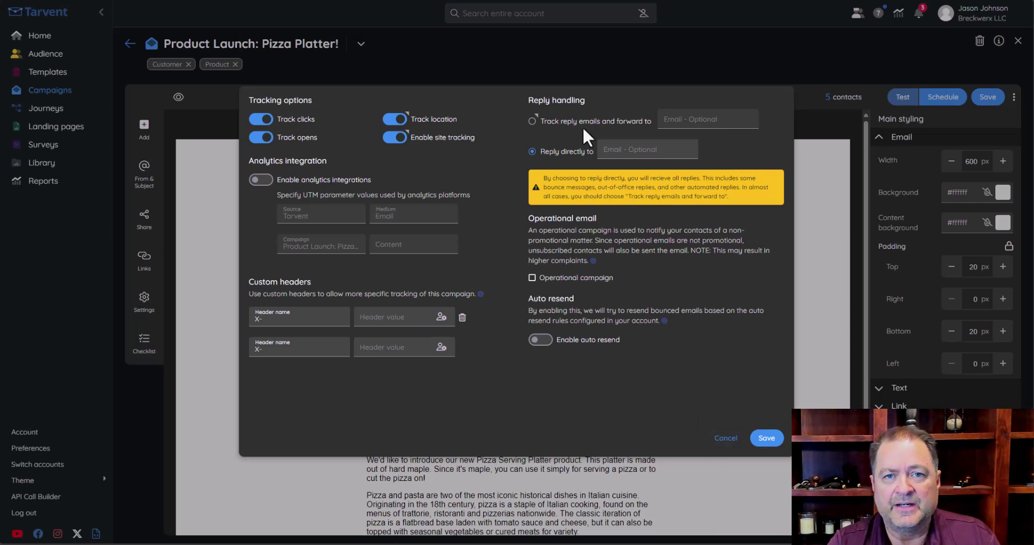
{"action": "left_click", "coordinate": [726, 438]}
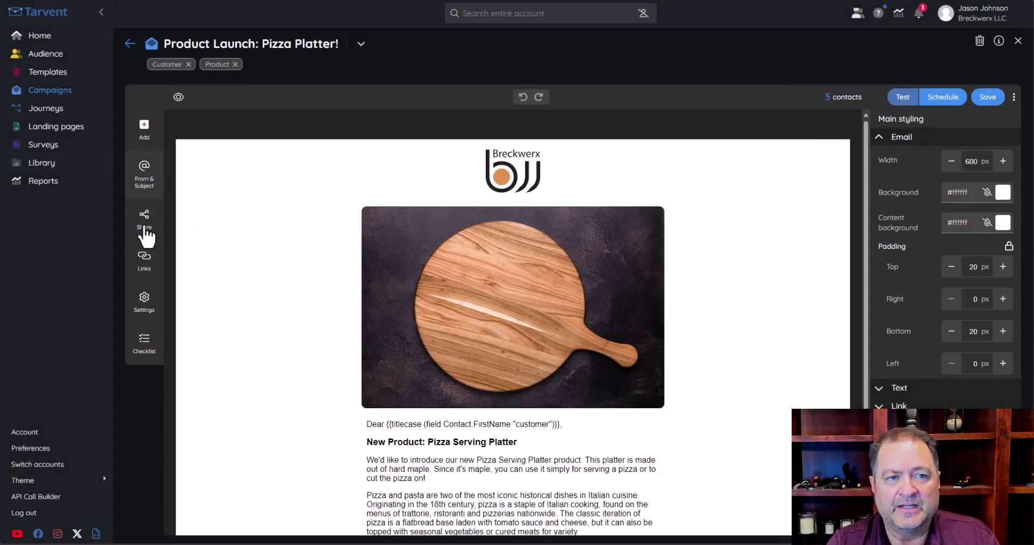
Open the details of the email3.breckwerx.com domain from the account's Domains settings.
{"action": "left_click", "coordinate": [24, 436]}
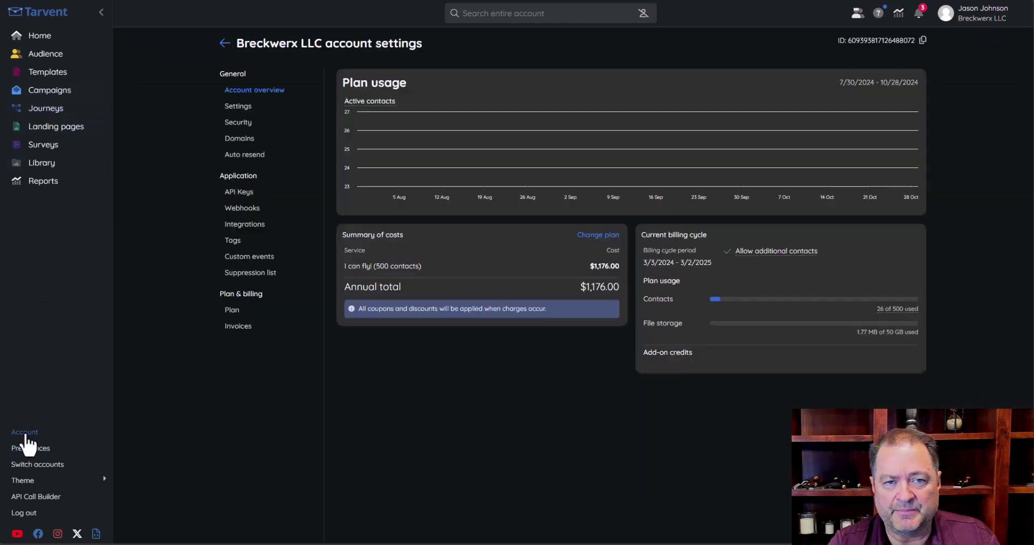
{"action": "left_click", "coordinate": [237, 141]}
{"action": "left_click", "coordinate": [352, 205]}
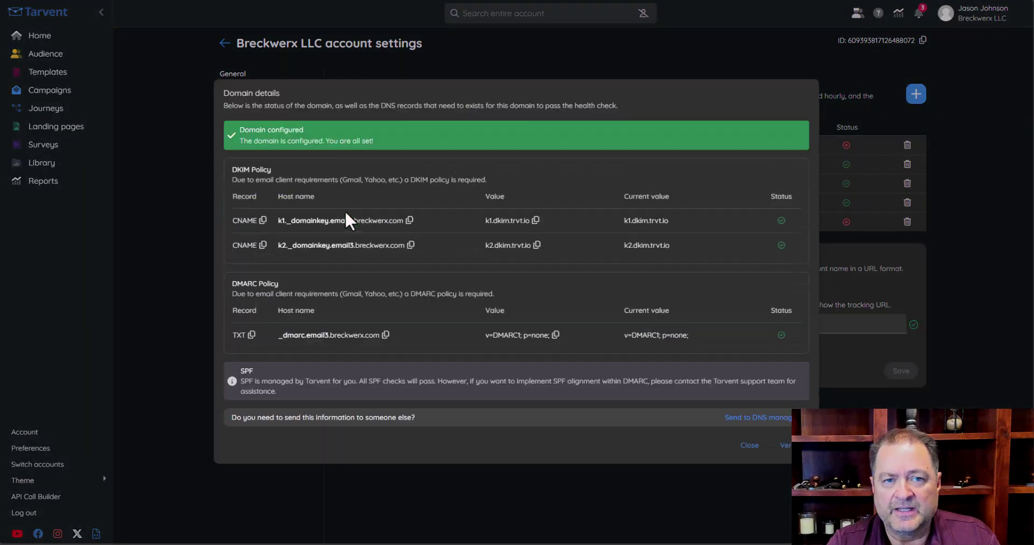